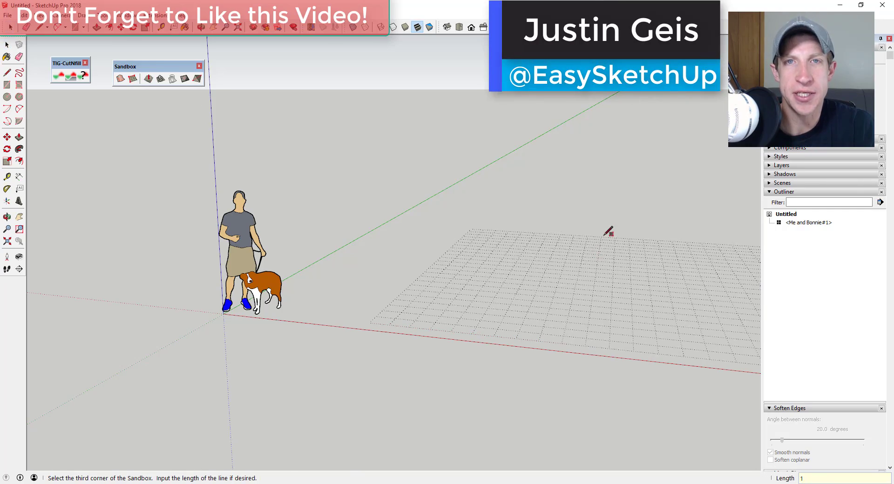
Create a 100' sandbox grid from scratch and select the grid terrain group.
type("00'")
key("Return")
scroll(396, 232, "down", 5)
middle_click_drag(396, 232, 487, 263)
key("space")
left_click(781, 157)
left_click(790, 204)
left_click(773, 204)
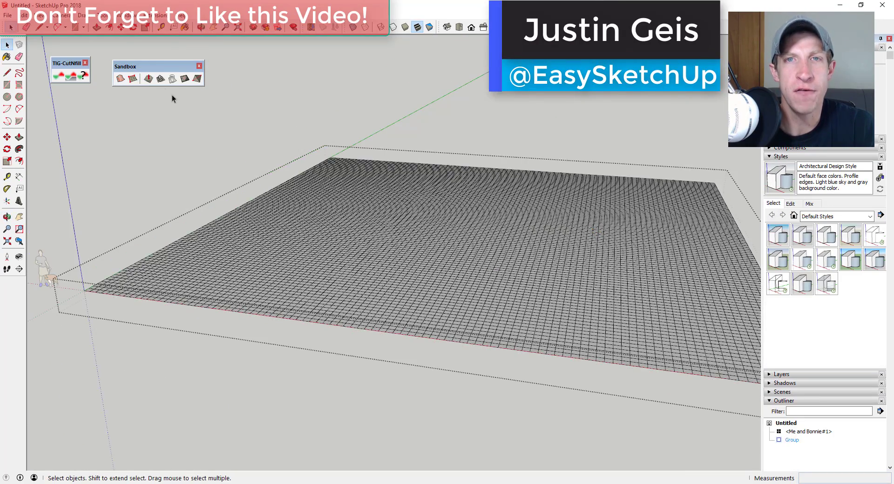
Smoove several rolling hills into the grid terrain.
left_click(148, 79)
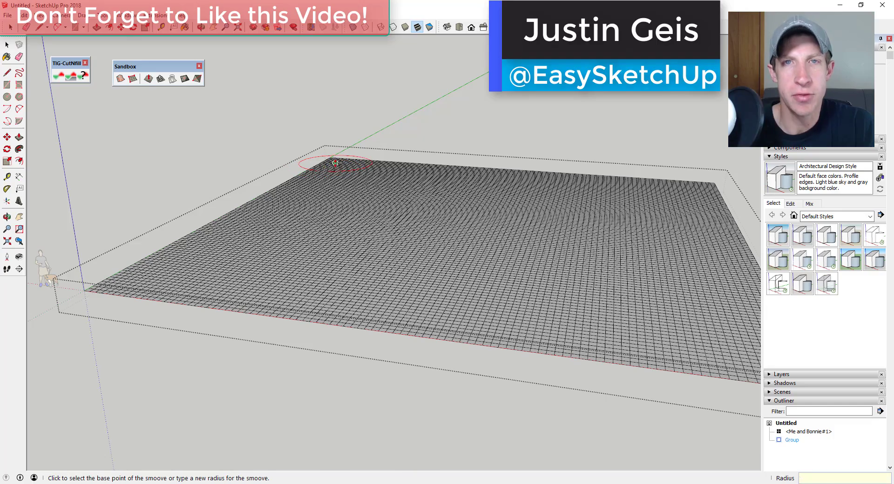
left_click(336, 163)
left_click(365, 136)
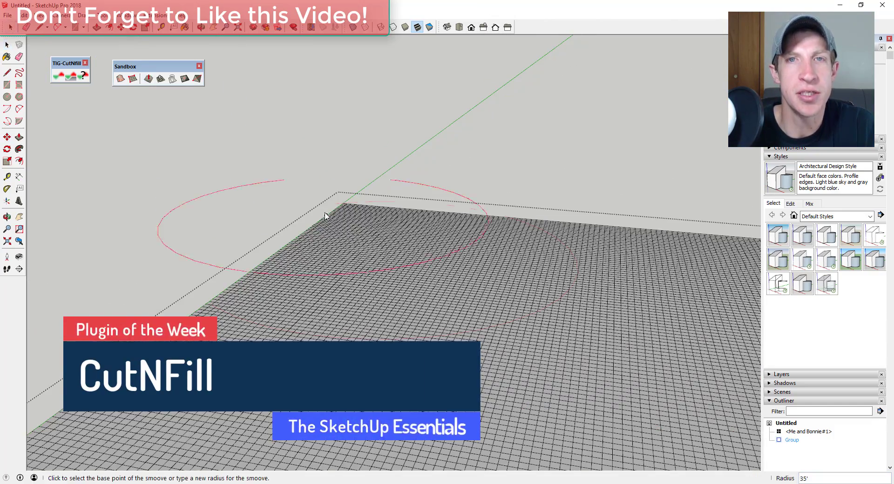
left_click(400, 244)
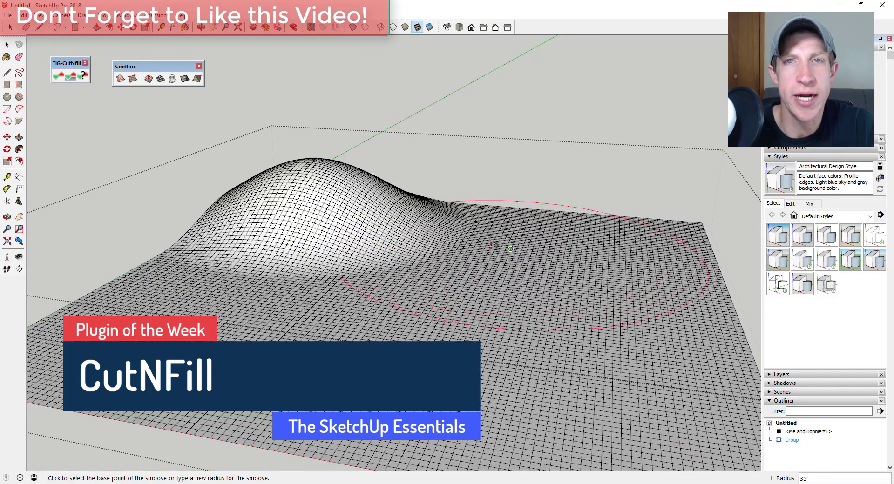
left_click(517, 238)
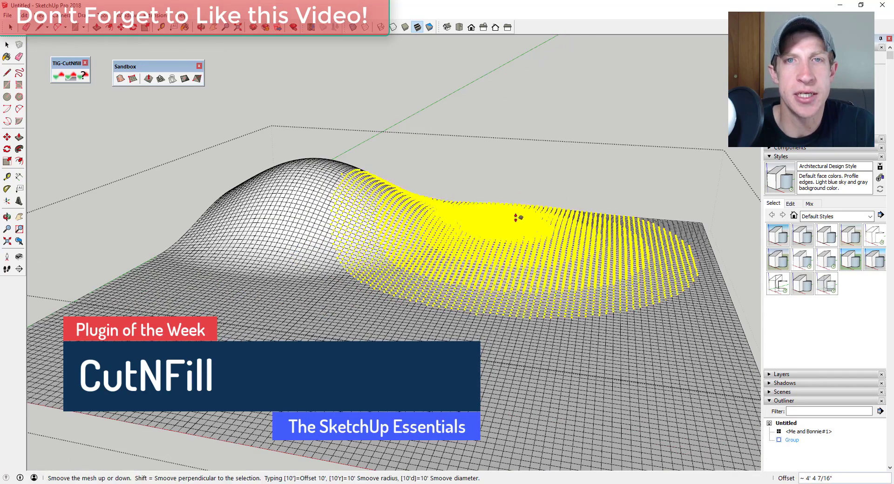
left_click(517, 200)
left_click(629, 349)
left_click(628, 315)
left_click(264, 309)
left_click(266, 283)
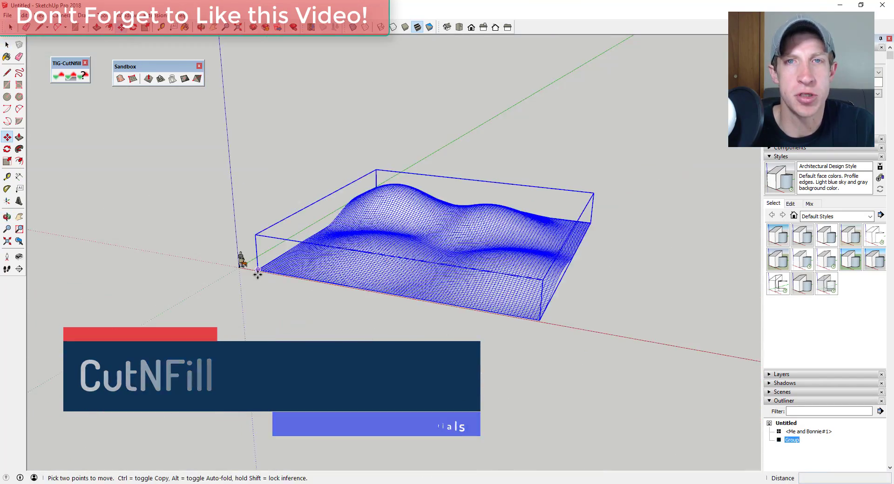
Ctrl+Move a copy of the finished terrain beside the original.
key("ctrl")
left_click(332, 281)
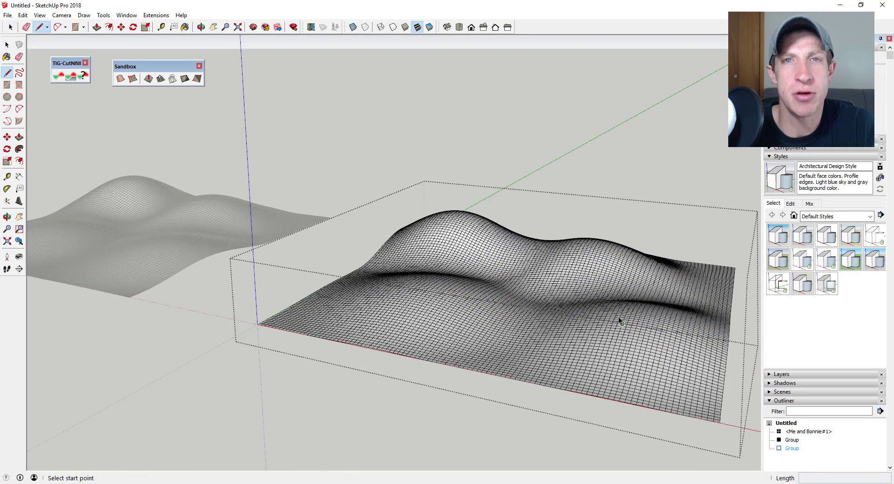
left_click(634, 319)
Draw a flat pad rectangle floating above the terrain and select it.
key("r")
left_click(650, 240)
left_click(564, 285)
key("space")
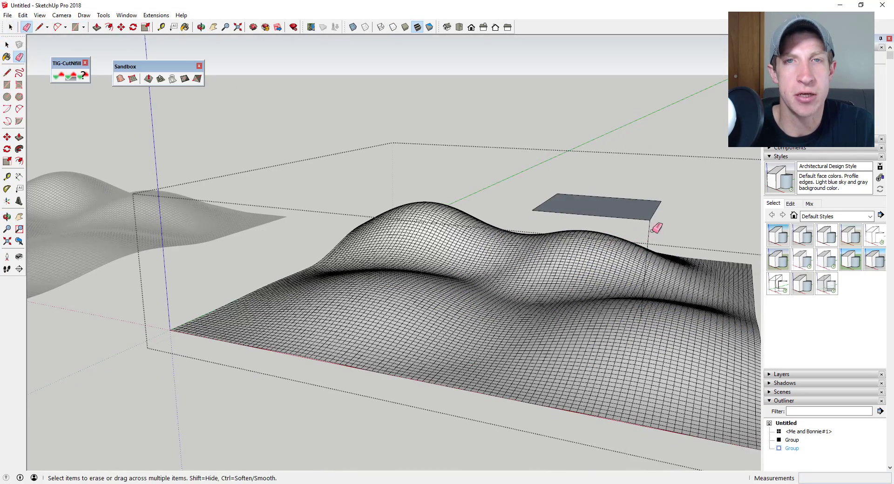
key("space")
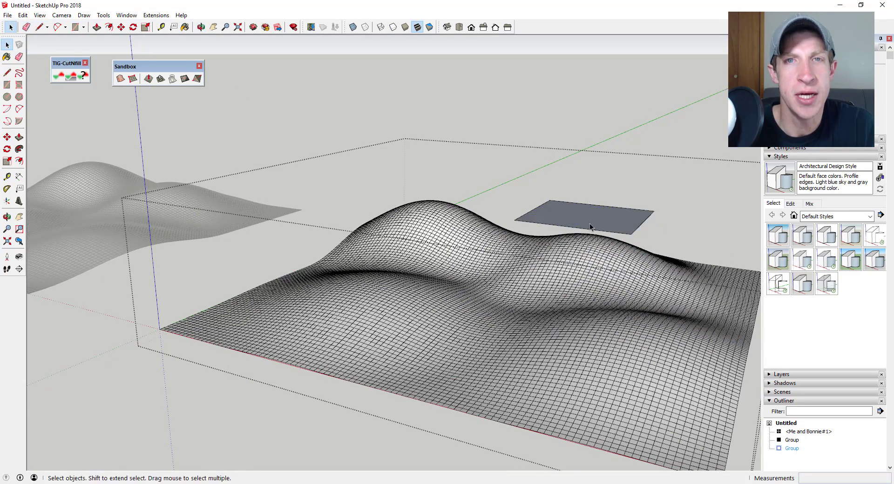
left_click(605, 217)
Stamp the pad rectangle into the terrain, then delete the floating rectangle.
left_click(161, 80)
left_click(582, 313)
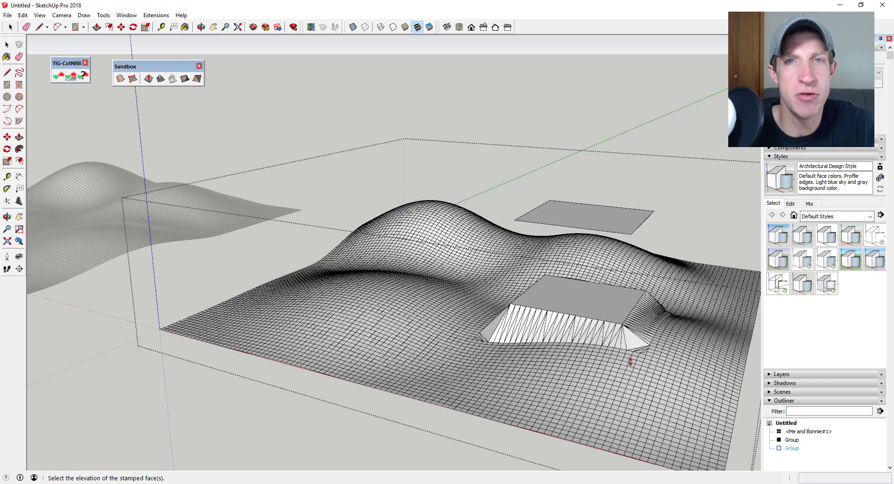
left_click(630, 362)
double_click(635, 225)
key("Delete")
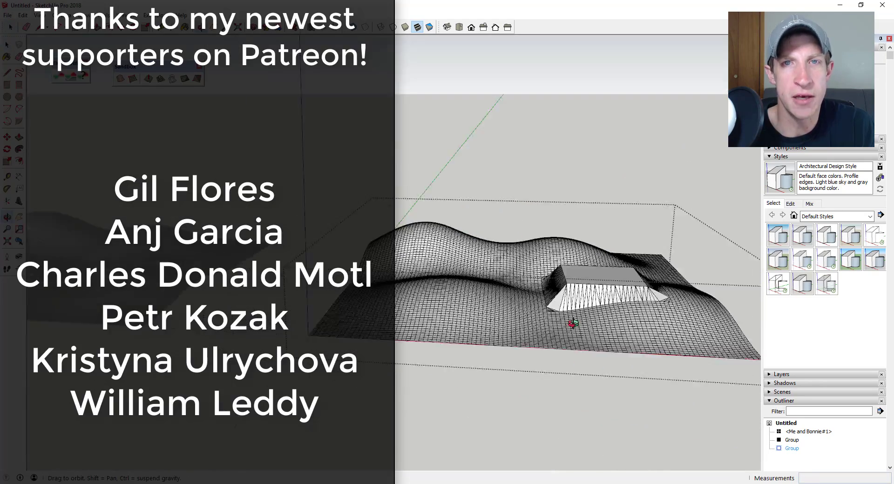
Push/Pull the stamped terrain's bottom face to close it into a solid.
middle_click_drag(572, 323, 569, 303)
scroll(569, 303, "down", 4)
left_click(529, 347)
middle_click_drag(530, 347, 527, 368)
left_click(416, 258)
left_click(503, 301)
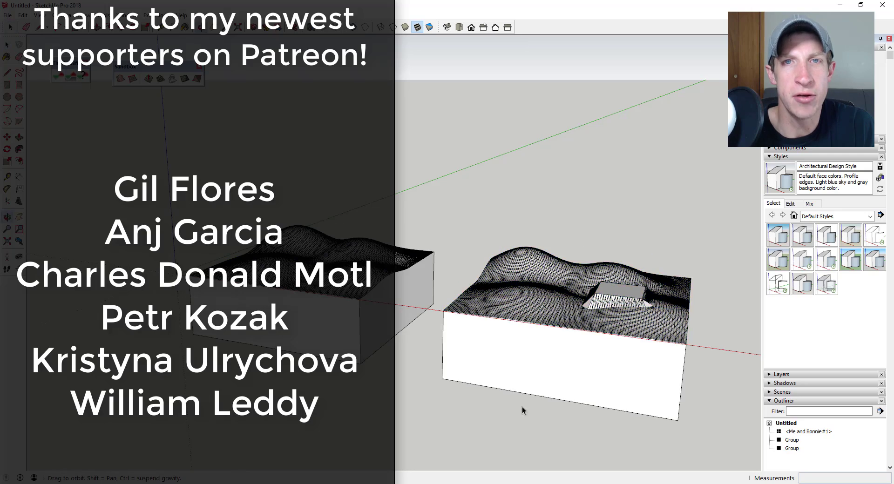
middle_click_drag(522, 410, 530, 238)
double_click(515, 313)
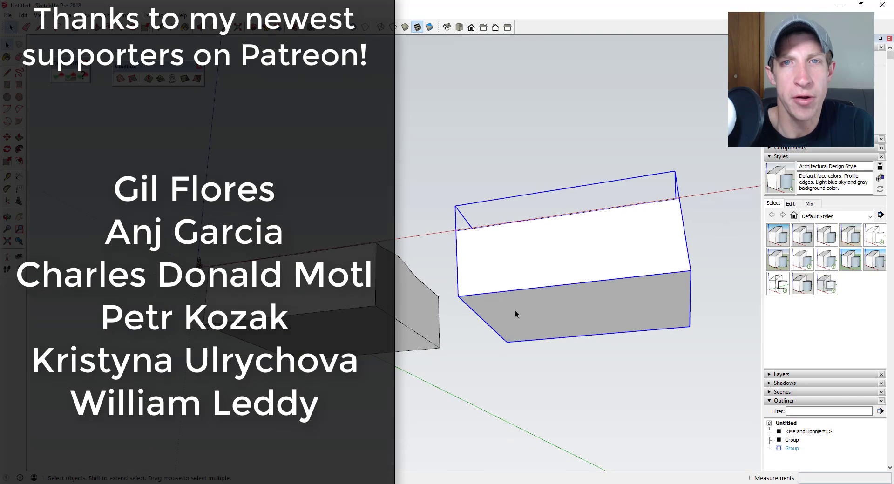
key("p")
left_click(490, 311)
left_click(376, 308)
Move the left terrain group onto the right one so they overlap.
key("space")
left_click(555, 126)
middle_click_drag(566, 205, 666, 350)
left_click(306, 317)
key("m")
left_click(208, 321)
left_click(457, 359)
Rename the selected terrain group to EXTG in the Outliner.
scroll(684, 348, "up", 3)
right_click(793, 439)
left_click(822, 431)
type("EXTG")
key("Return")
Inspect the pad corner and run TIG-CutNFill, dismissing its finished message.
middle_click_drag(587, 298, 573, 275)
scroll(573, 261, "down", 3)
scroll(489, 204, "up", 8)
middle_click_drag(484, 186, 439, 152)
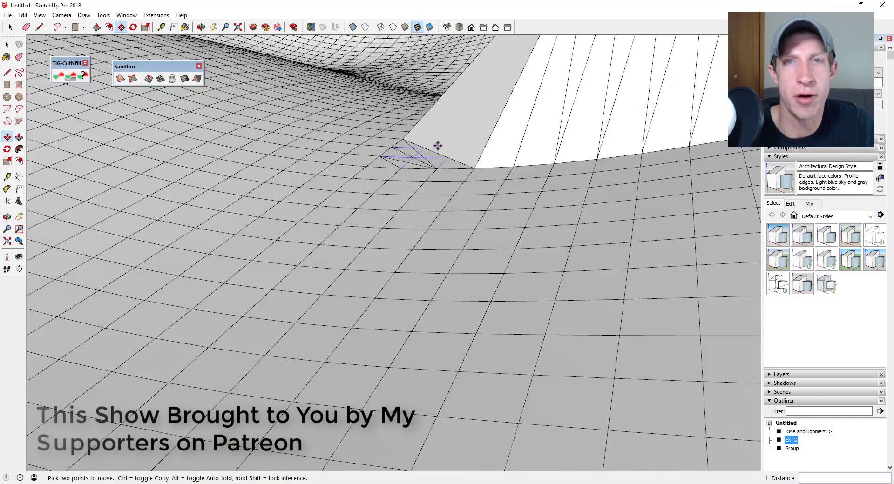
scroll(447, 177, "down", 8)
middle_click_drag(447, 186, 475, 255)
scroll(475, 247, "down", 5)
key("space")
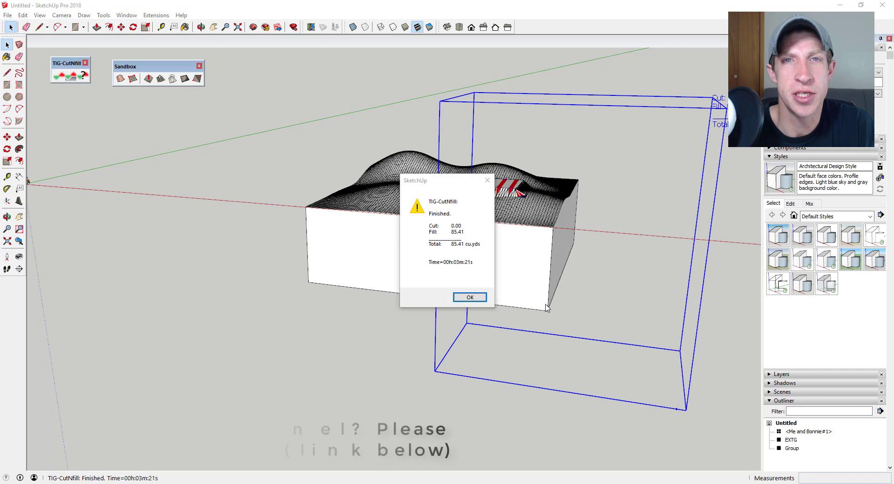
key("Return")
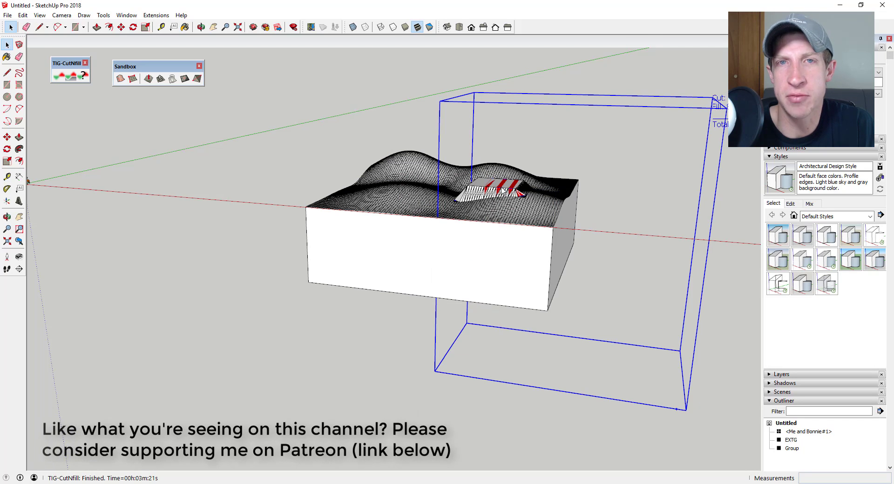
Select the CutNfill result group and move the blue terrain away to the left.
left_click(492, 207)
key("m")
left_click(491, 207)
key("space")
left_click(788, 439)
middle_click_drag(732, 428, 662, 221)
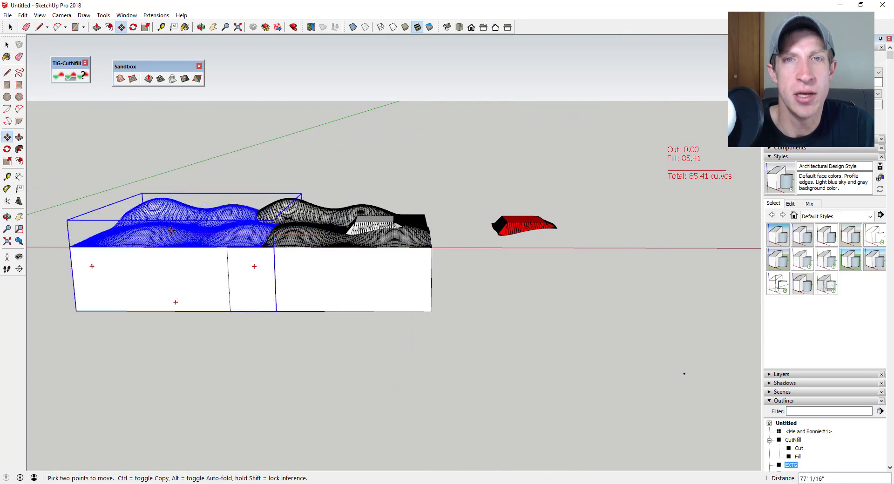
middle_click_drag(459, 238, 310, 199)
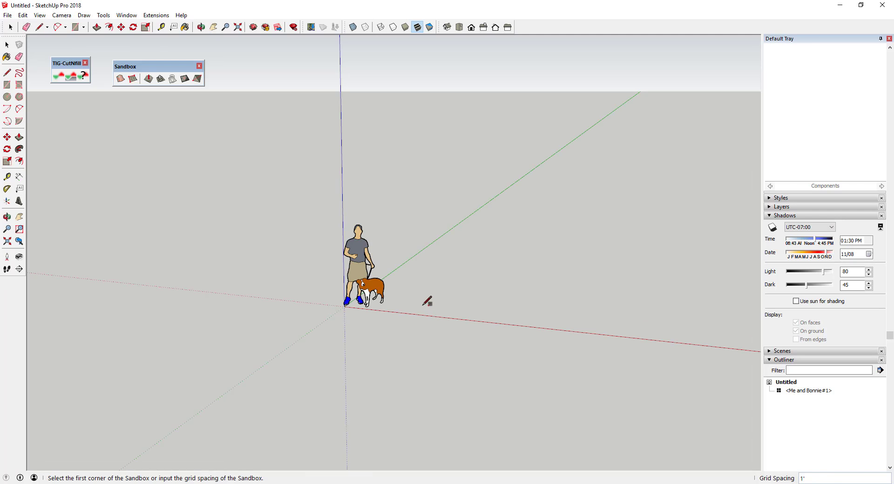
Place the new sandbox grid's first corner and set its length to 30'.
left_click(421, 306)
type("30'")
key("Return")
Set the grid width to 30' to finish the 30' by 30' grid.
type("30'")
key("Return")
scroll(610, 254, "down", 2)
middle_click_drag(675, 292, 535, 288, "shift")
Ctrl+Move a copy of the grid to the right of the original.
key("space")
left_click(512, 276)
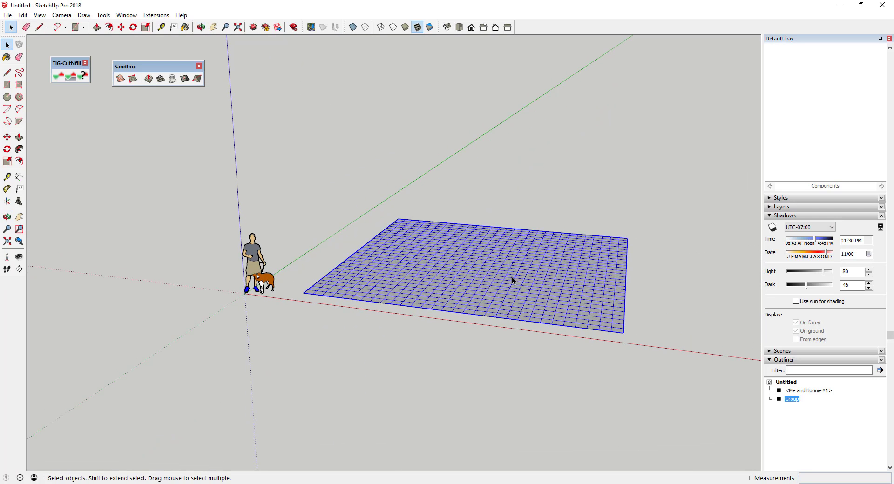
scroll(511, 275, "down", 3)
key("m")
key("ctrl")
left_click(384, 283)
left_click(627, 308)
middle_click_drag(627, 308, 582, 316)
key("space")
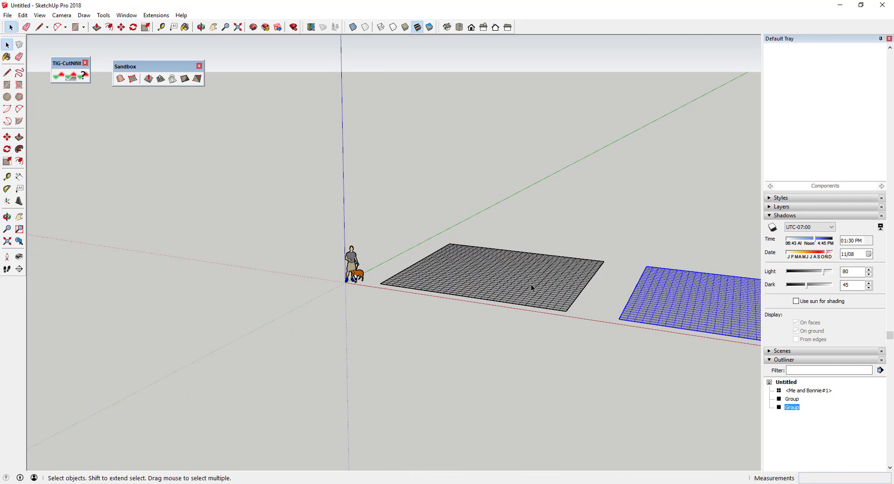
Smoove the original grid into a hill, a dip, a lowered front-left and raised front-right corner.
double_click(532, 289)
left_click(149, 79)
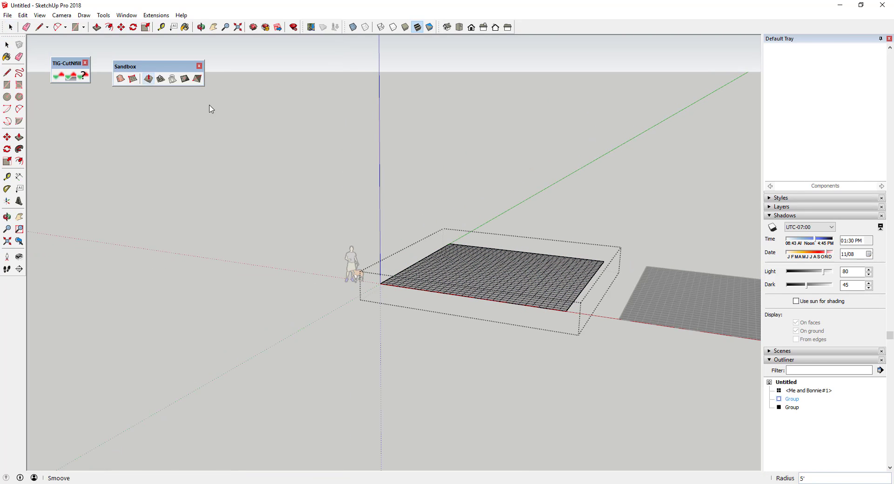
left_click(455, 247)
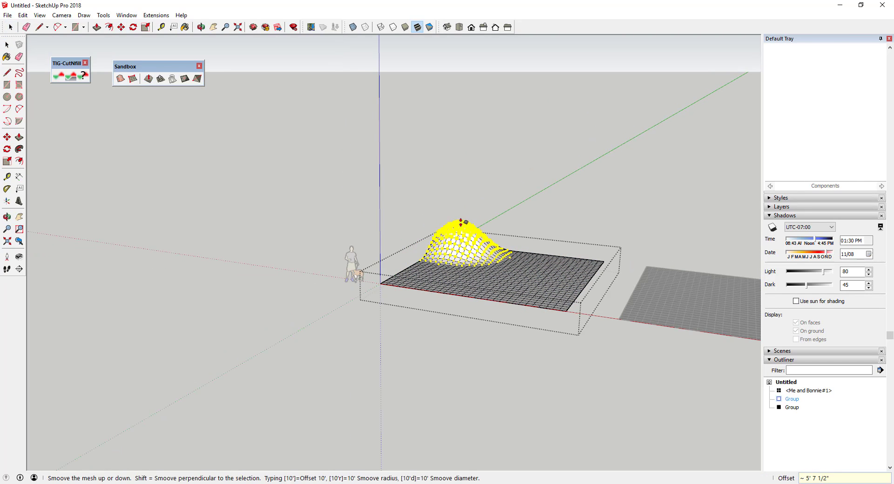
left_click(463, 223)
left_click(575, 281)
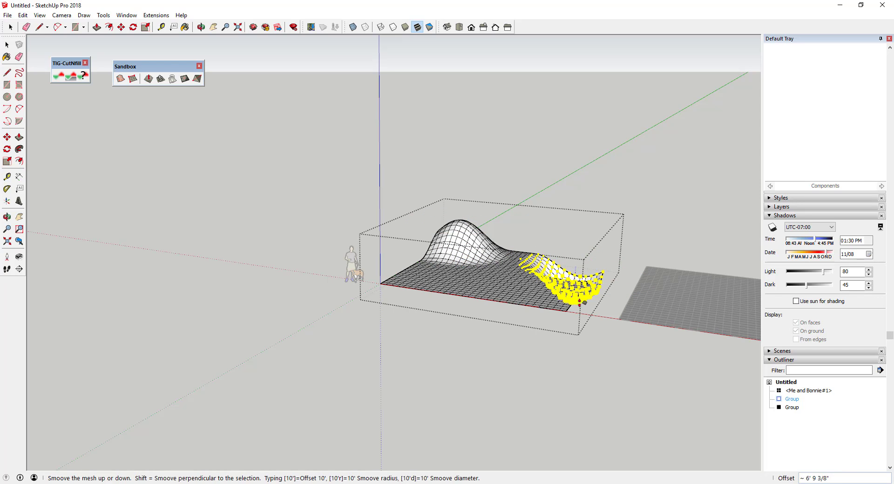
left_click(576, 302)
left_click(420, 286)
left_click(422, 310)
left_click(560, 309)
left_click(562, 281)
Exit the sculpted grid and select the wavy terrain group.
middle_click_drag(490, 316, 525, 331)
key("space")
key("Escape")
scroll(391, 243, "down", 3)
scroll(618, 282, "up", 2)
middle_click_drag(579, 301, 554, 297)
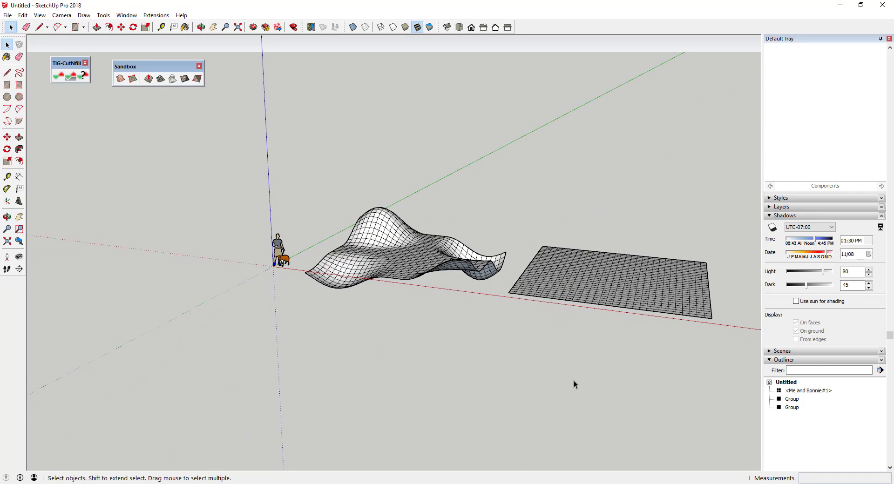
left_click(412, 265)
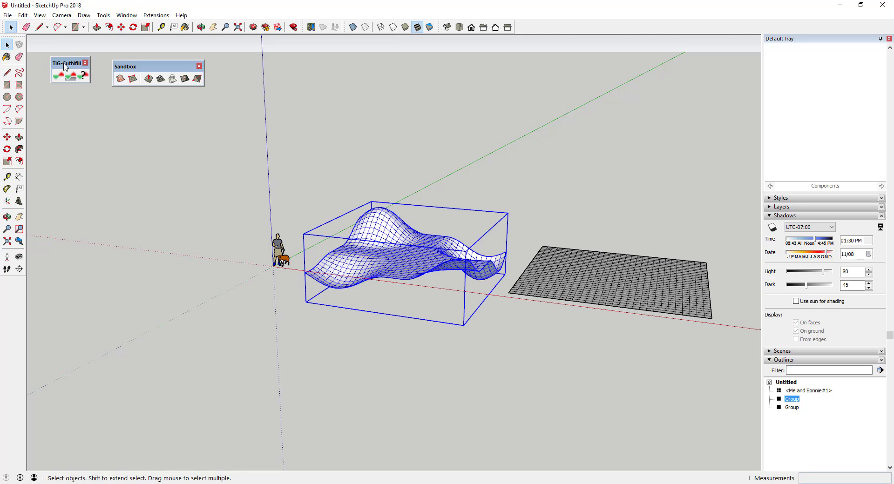
Add Sandbox skirts down to the ground under the wavy and flat meshes.
left_click(72, 76)
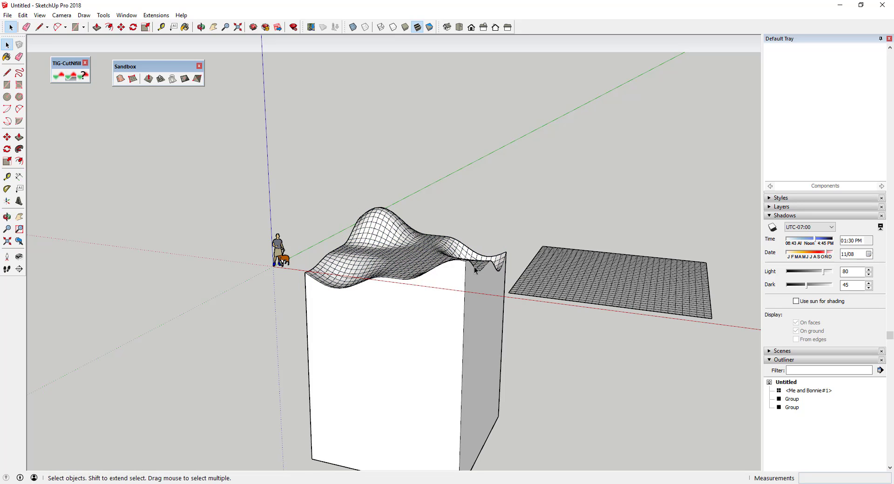
left_click(589, 279)
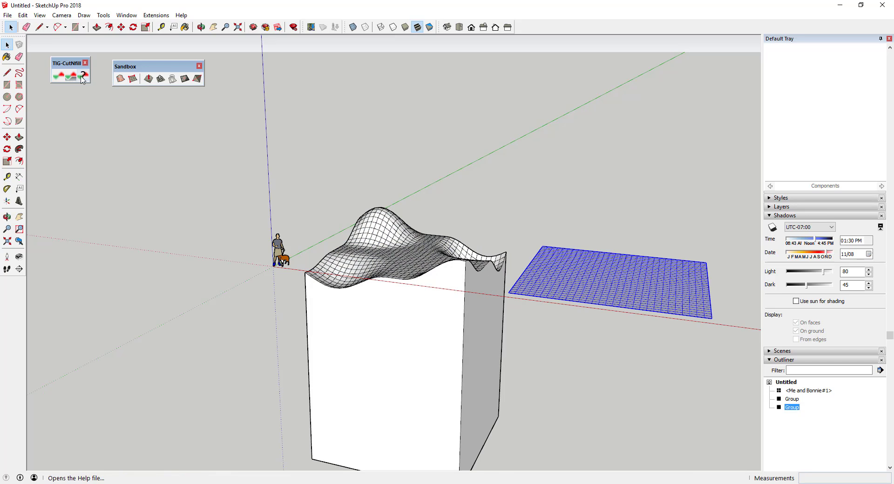
left_click(71, 76)
scroll(538, 191, "down", 3)
scroll(538, 191, "down", 2)
mouse_move(550, 291)
middle_mouse_down()
mouse_move(519, 174)
mouse_move(559, 100)
mouse_move(554, 295)
middle_mouse_up()
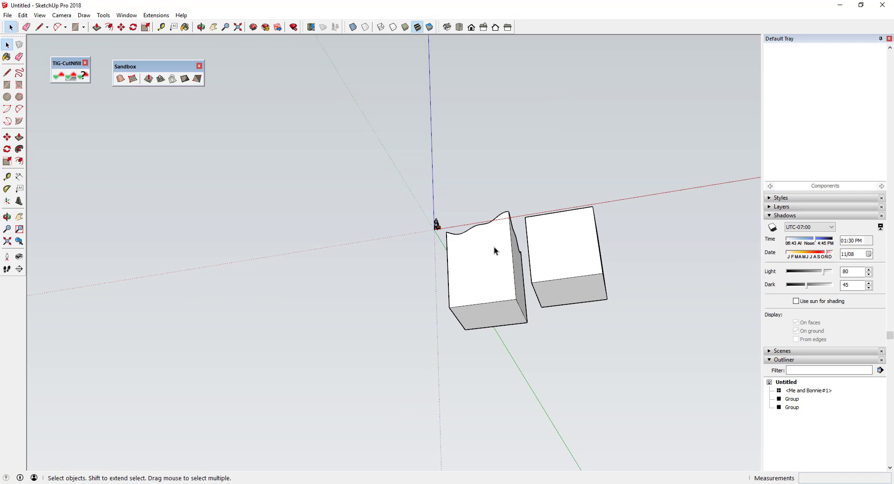
Push/Pull the left box's bottom face upward to make it shallower.
double_click(504, 270)
key("p")
left_click(503, 318)
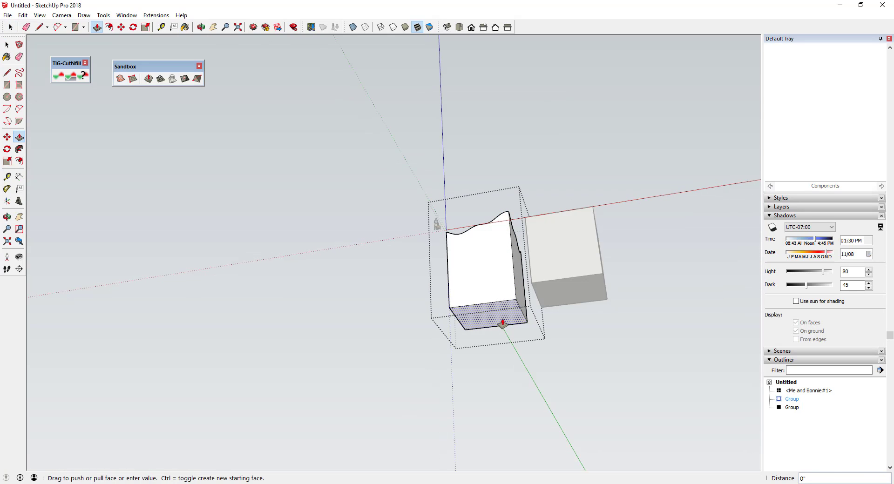
left_click(505, 280)
key("space")
Push/Pull the right box's bottom face upward, then view both boxes from above.
double_click(580, 258)
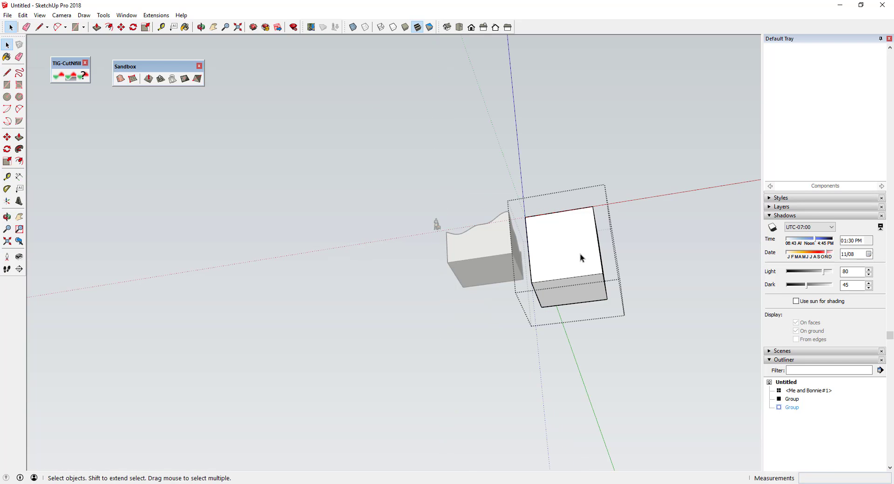
key("p")
left_click(573, 300)
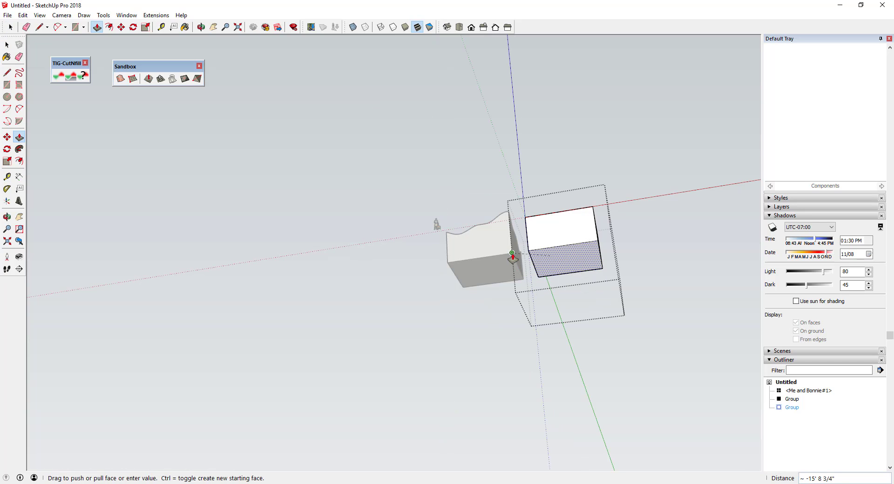
left_click(603, 327)
key("space")
left_click(604, 327)
middle_click_drag(572, 189, 569, 447)
middle_click_drag(636, 273, 429, 275)
Rename the wavy terrain group to EXTG from the Outliner.
left_click(384, 283)
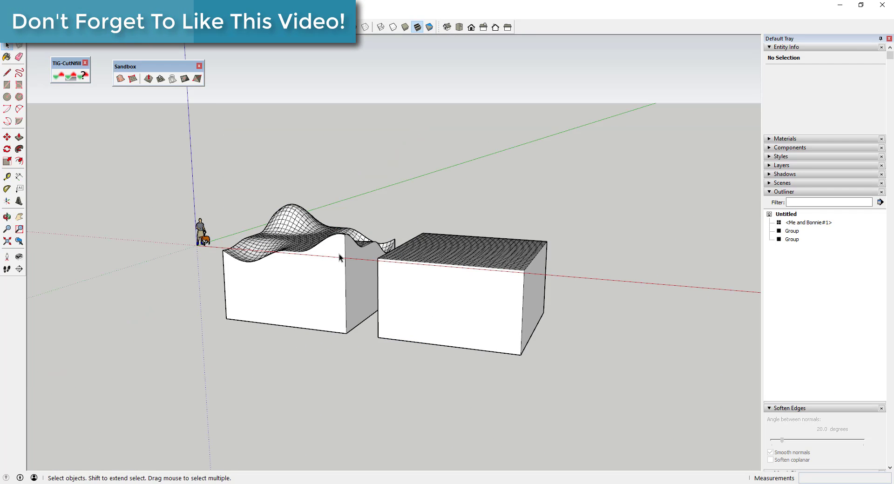
left_click(340, 258)
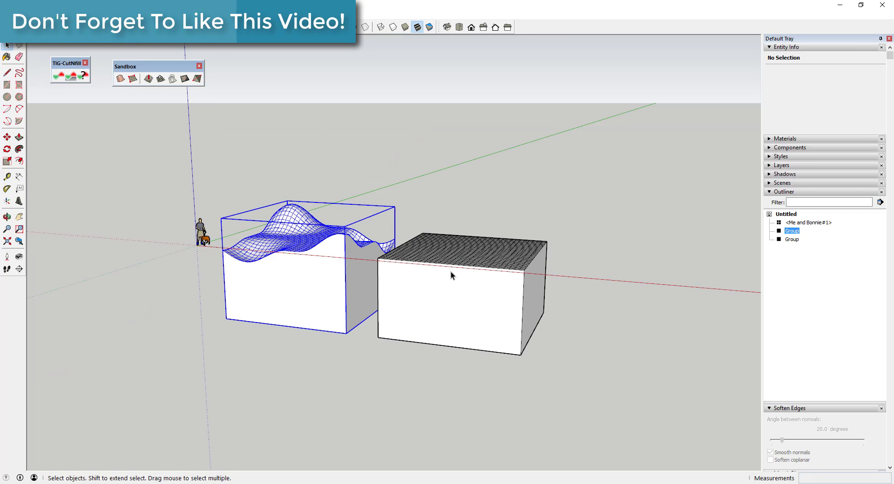
right_click(791, 231)
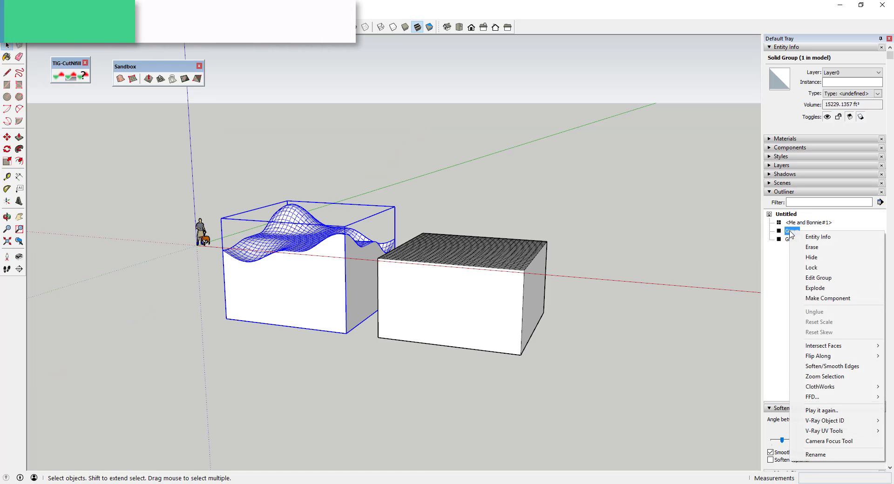
left_click(822, 456)
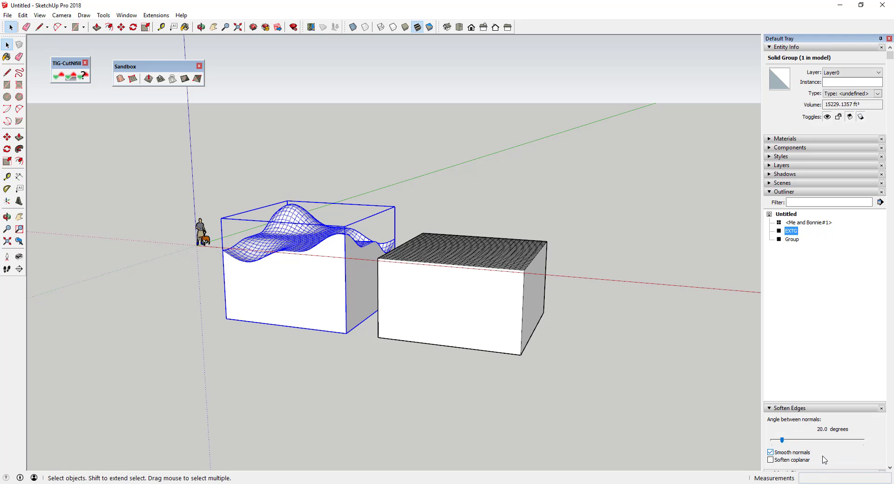
Move EXTG so it overlaps the flat terrain block.
key("m")
left_click(225, 318)
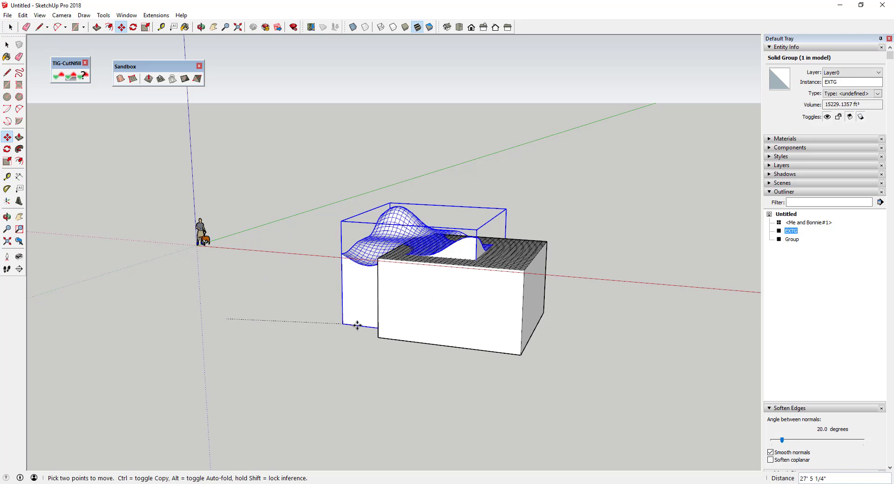
left_click(379, 337)
key("space")
left_click(597, 366)
Window-select both terrain groups and launch the TIG-CutNfill calculation.
middle_click_drag(550, 298, 432, 223)
left_click_drag(330, 157, 599, 366)
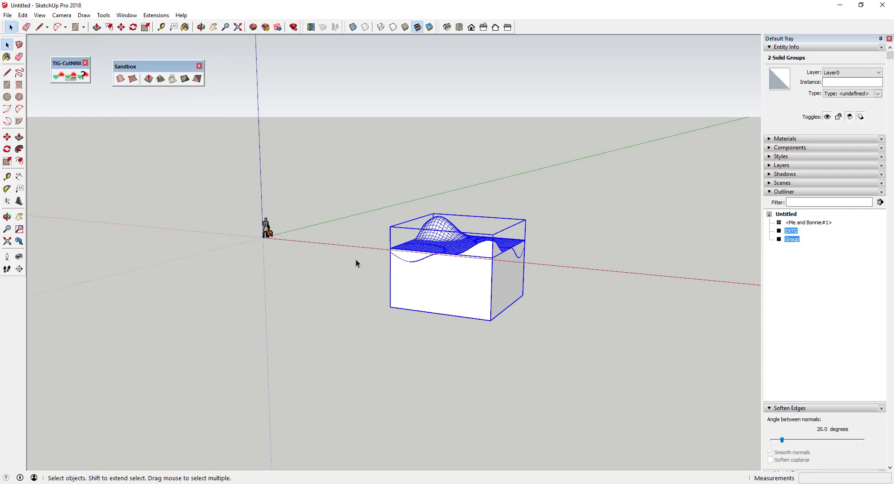
left_click(58, 76)
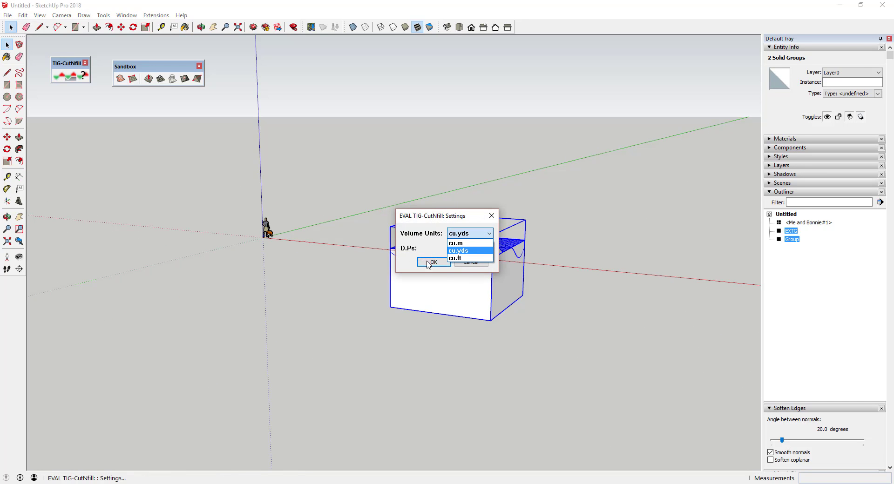
Run the cut-and-fill in cu.yds, yielding Cut 21.80, Fill 27.05, Total 5.25.
left_click(467, 251)
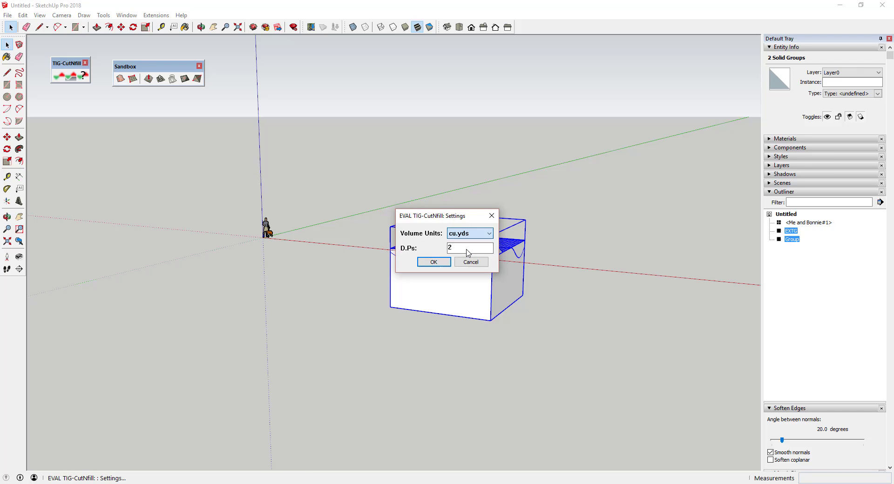
left_click(434, 263)
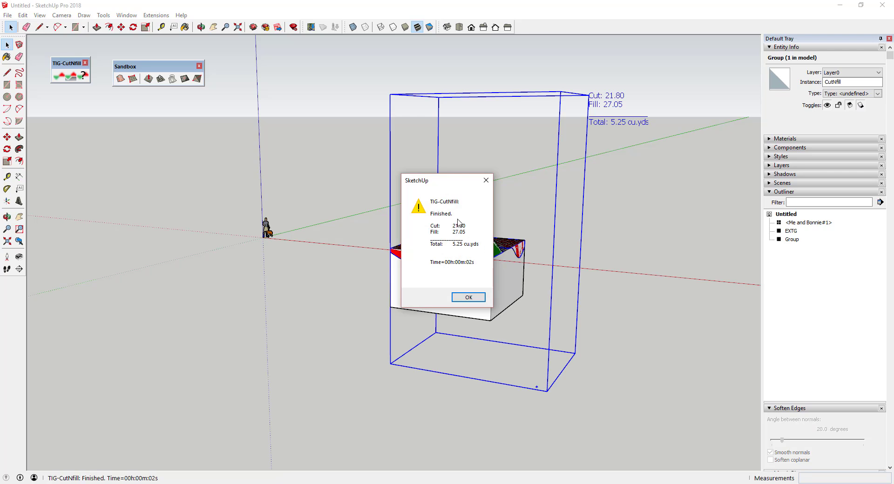
left_click(470, 298)
Move the CutNfill group, with its red Cut and green Fill solids, to the right of the terrain block.
left_click(798, 232)
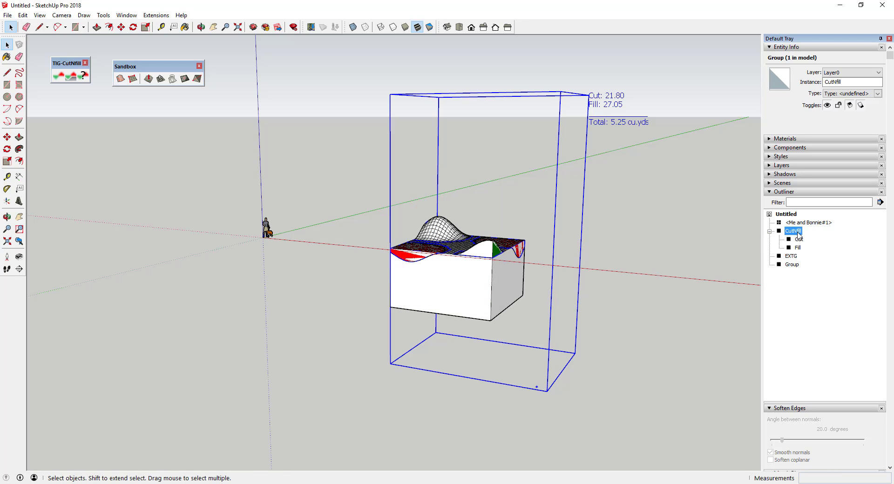
key("m")
left_click(443, 292)
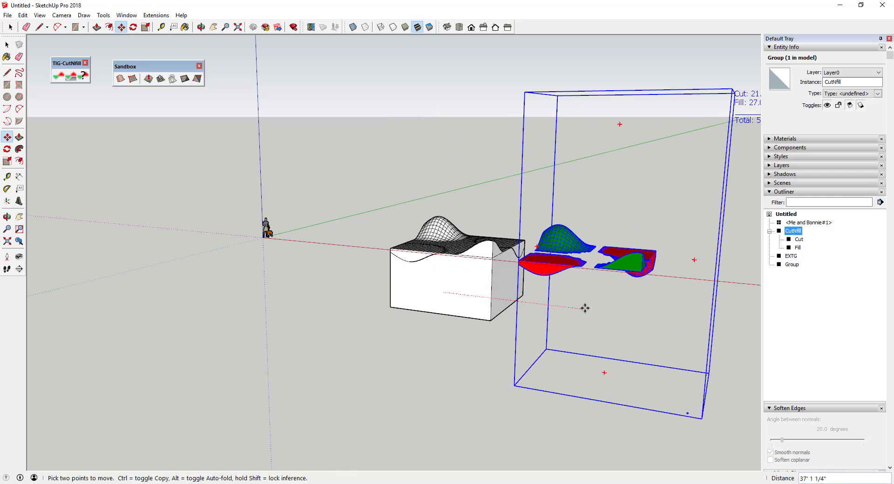
left_click(590, 310)
scroll(429, 267, "down", 2)
scroll(605, 263, "up", 3)
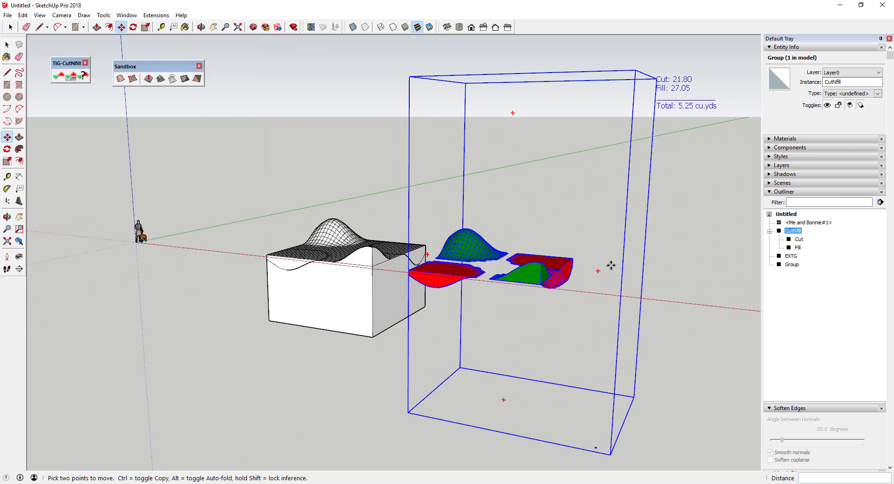
mouse_move(611, 290)
middle_mouse_down()
mouse_move(485, 224)
mouse_move(389, 132)
mouse_move(480, 338)
mouse_move(569, 319)
mouse_move(614, 275)
middle_mouse_up()
key("m")
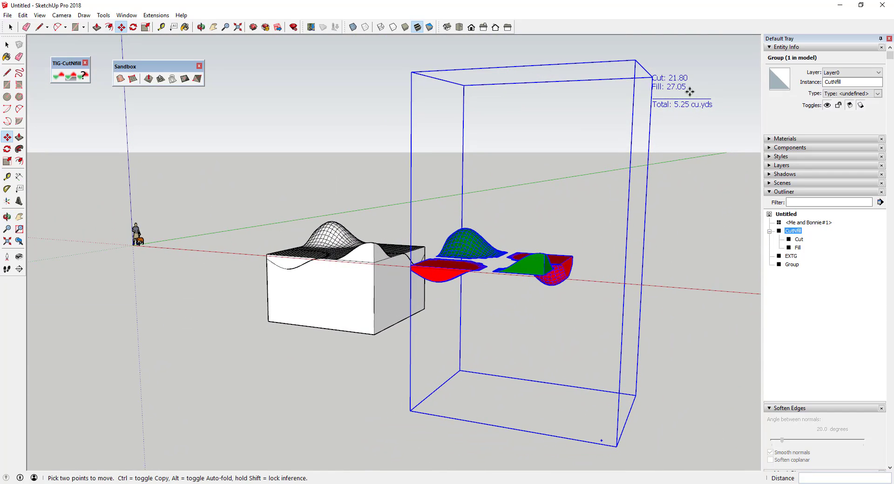
key("space")
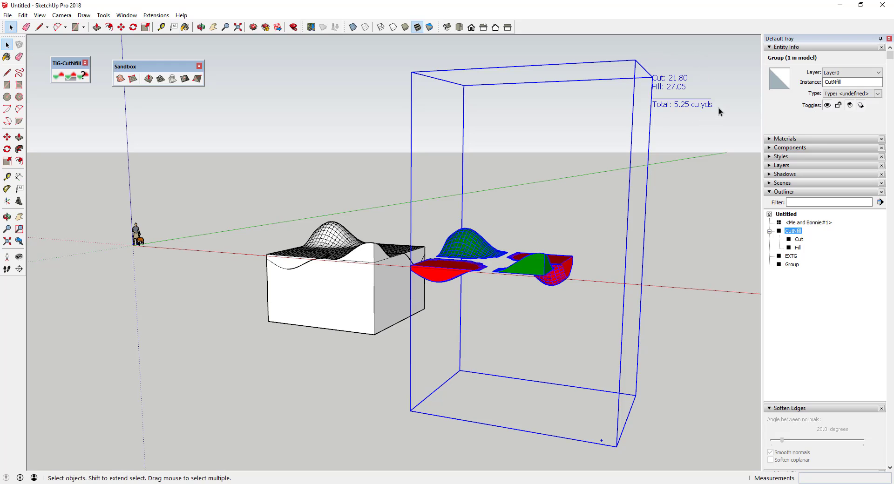